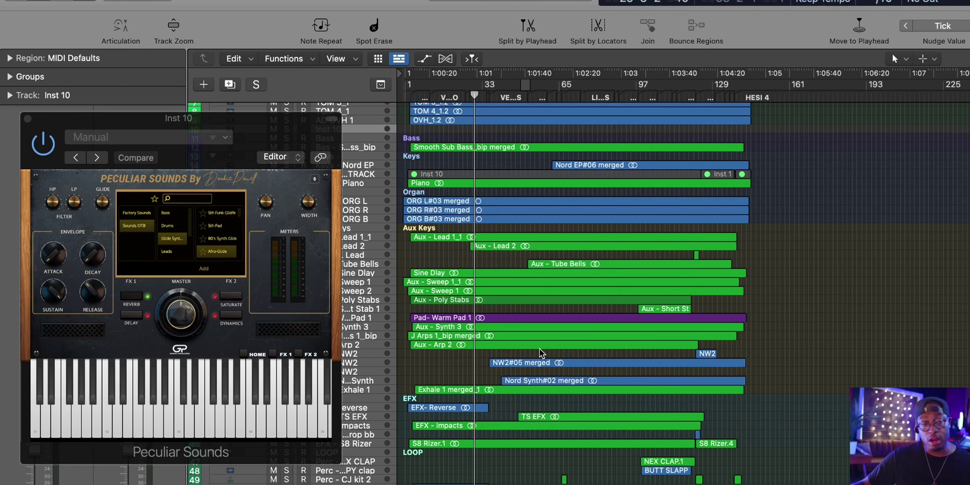
{"action": "scroll", "coordinate": [540, 352], "scroll_direction": "up", "scroll_amount": 4}
{"action": "scroll", "coordinate": [542, 353], "scroll_direction": "down", "scroll_amount": 3}
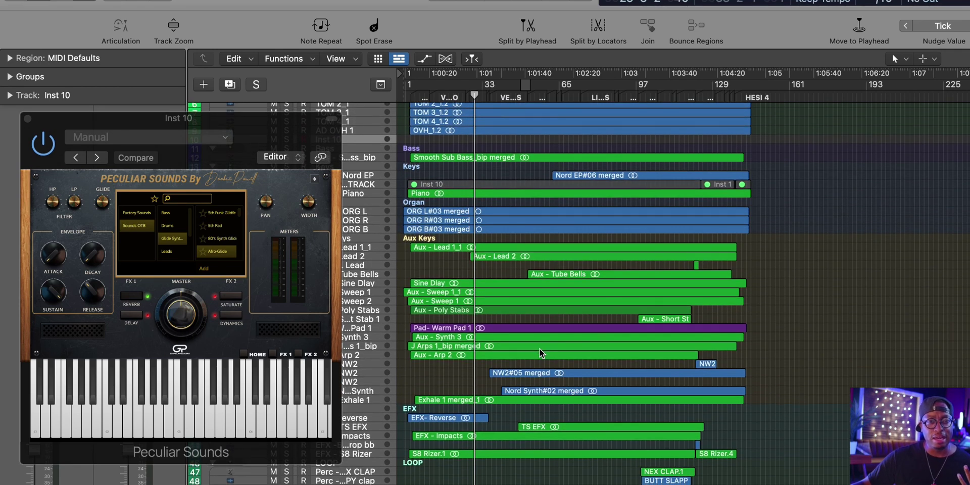
{"action": "scroll", "coordinate": [541, 353], "scroll_direction": "up", "scroll_amount": 5}
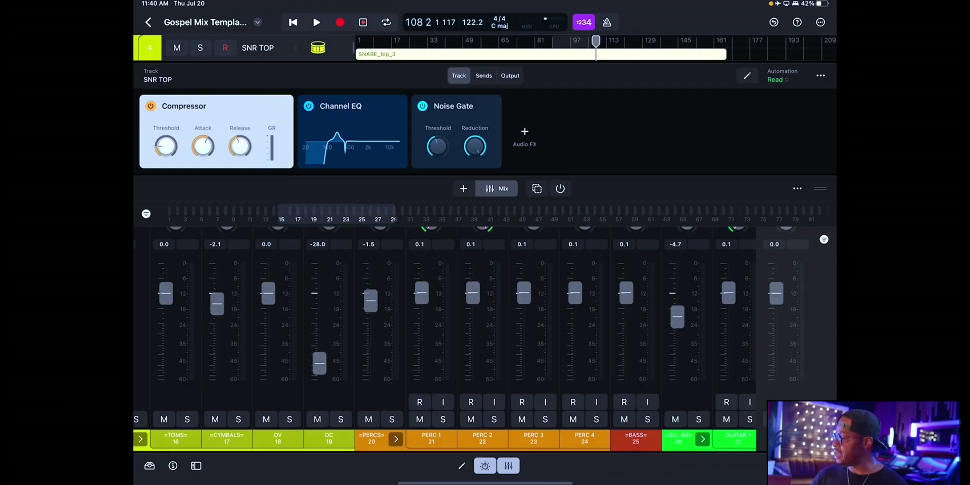
Step: Hide the mixer in the Gospel Mix template and look through the track list from the drums to the keys
{"action": "key", "text": "x"}
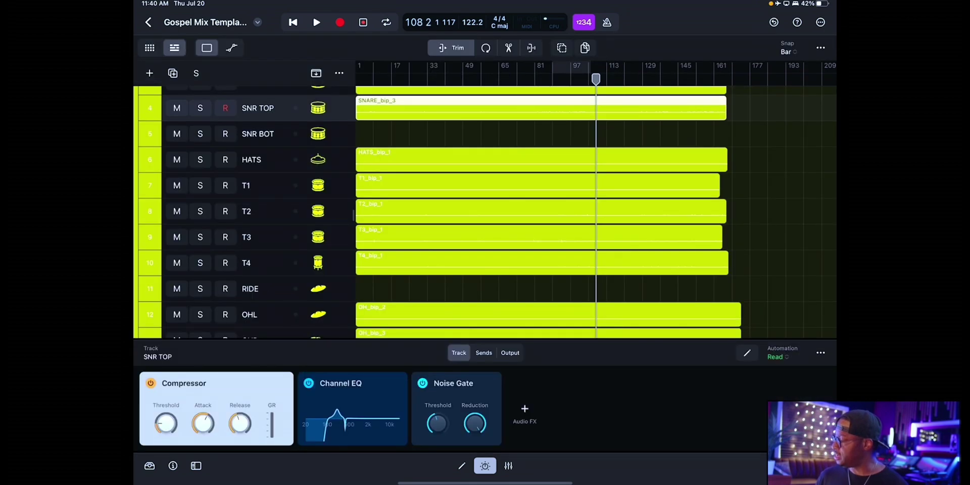
{"action": "scroll", "coordinate": [596, 212], "scroll_direction": "down", "scroll_amount": 10}
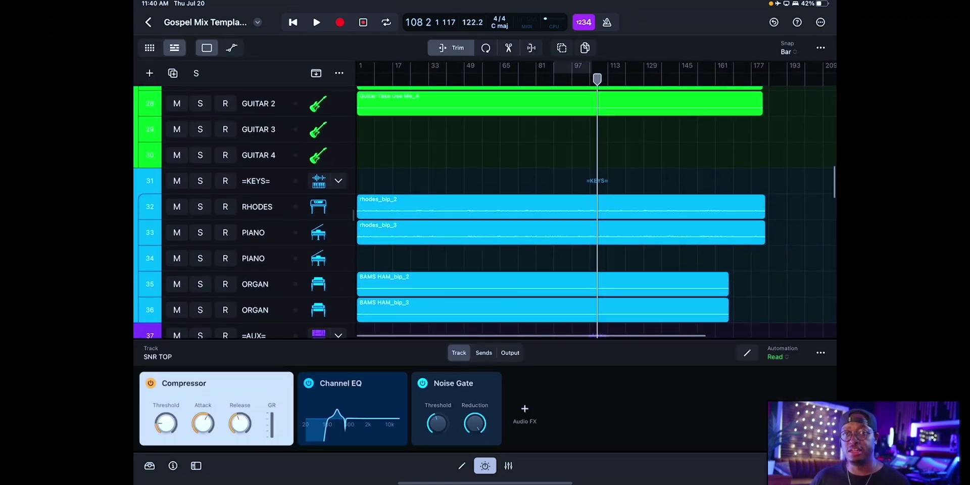
{"action": "scroll", "coordinate": [596, 212], "scroll_direction": "up", "scroll_amount": 2}
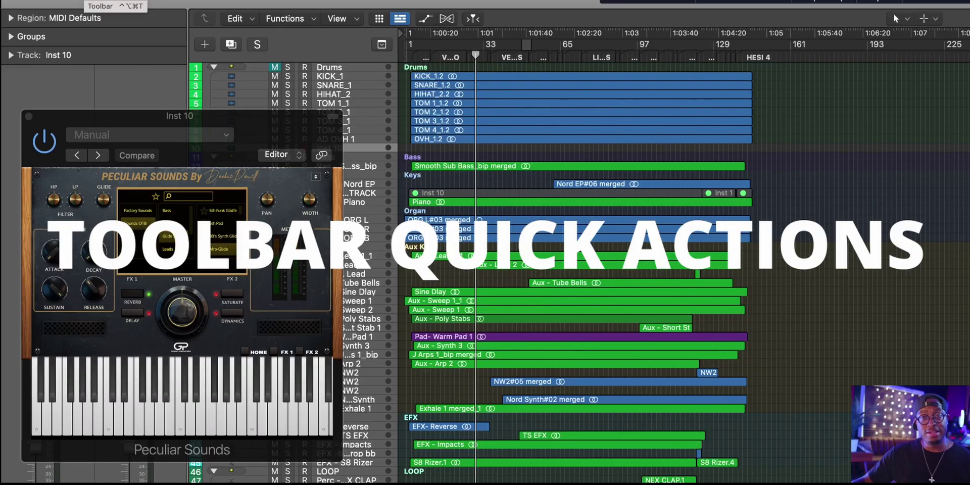
Step: Show the toolbar and customize it to include the Import Audio function
{"action": "key", "text": "ctrl+alt+super+t"}
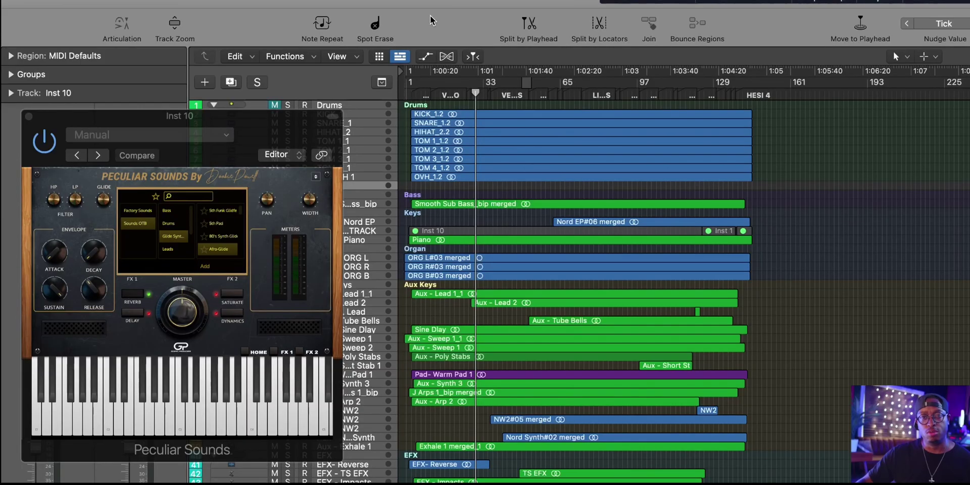
{"action": "right_click", "coordinate": [445, 28]}
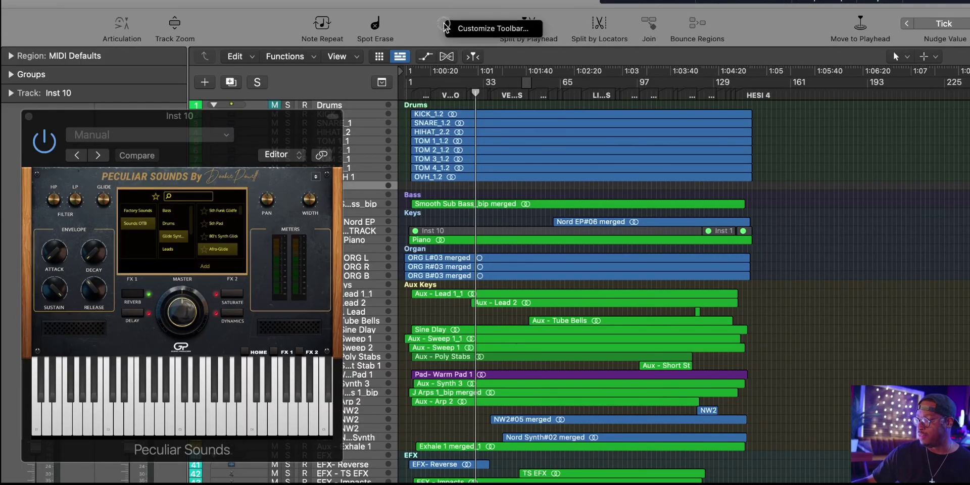
{"action": "left_click", "coordinate": [475, 29]}
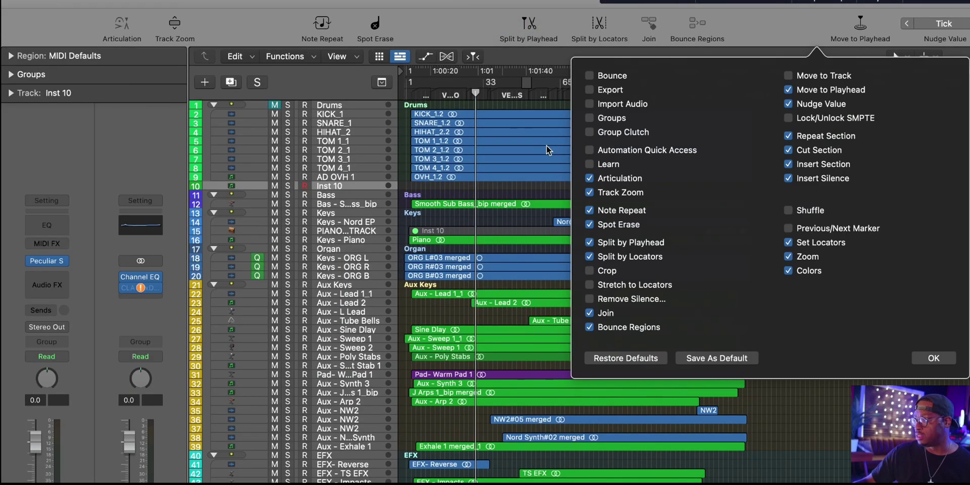
{"action": "left_click", "coordinate": [589, 104]}
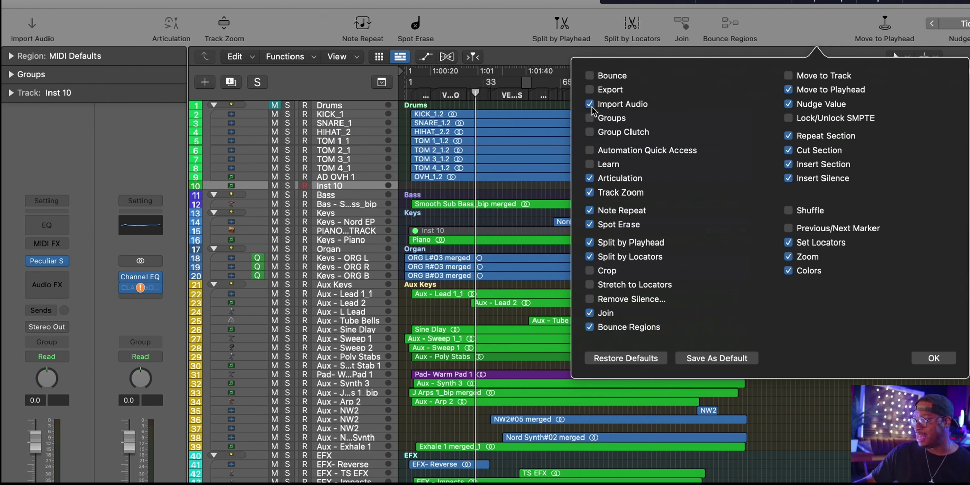
{"action": "left_click", "coordinate": [590, 118]}
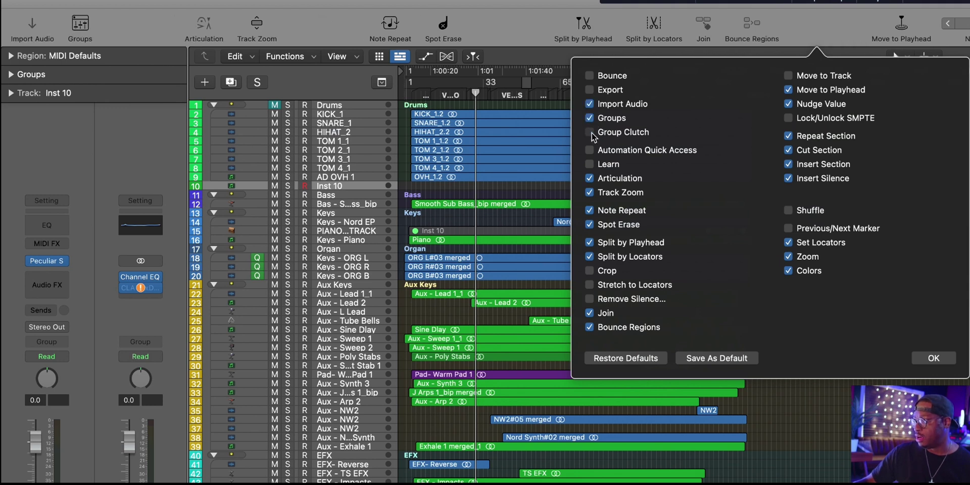
{"action": "left_click", "coordinate": [589, 133]}
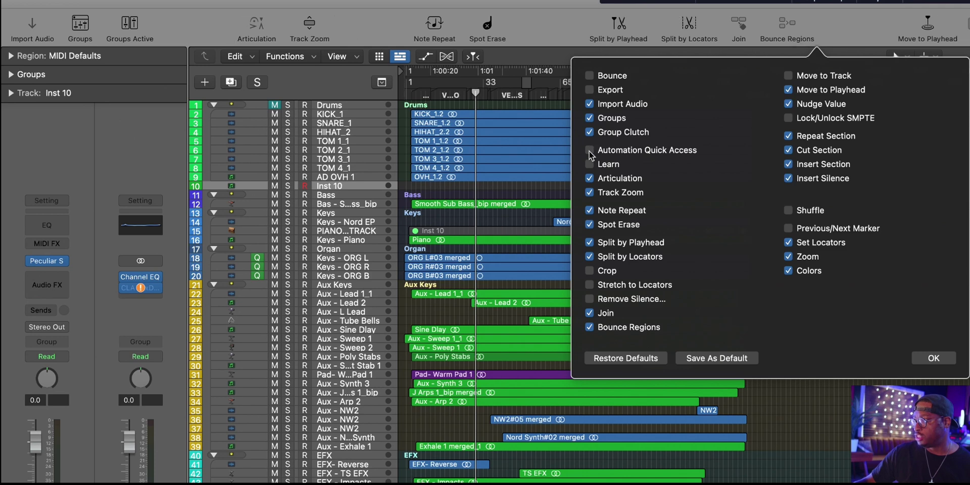
{"action": "left_click", "coordinate": [589, 133]}
{"action": "left_click", "coordinate": [589, 118]}
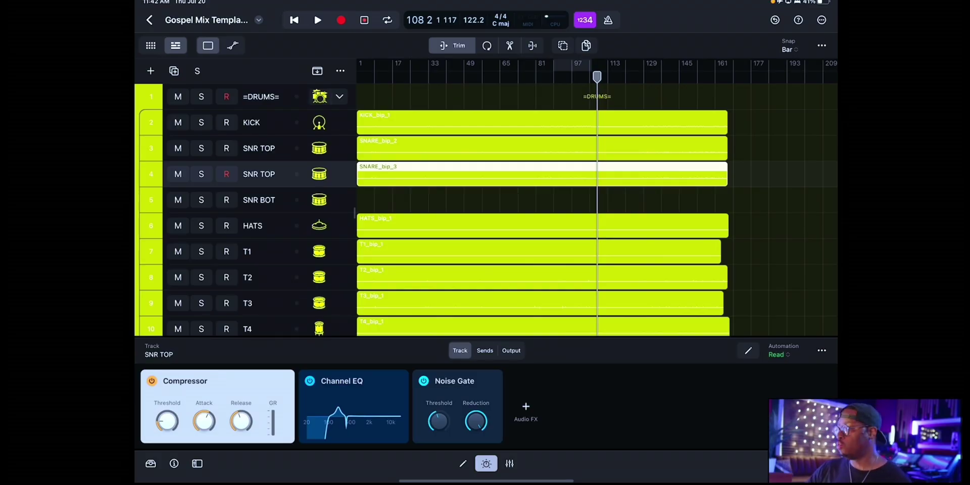
Step: View the additional arrangement commands for repeating, cutting, copying and inserting silence in the cycle section on the iPad
{"action": "left_click", "coordinate": [822, 46]}
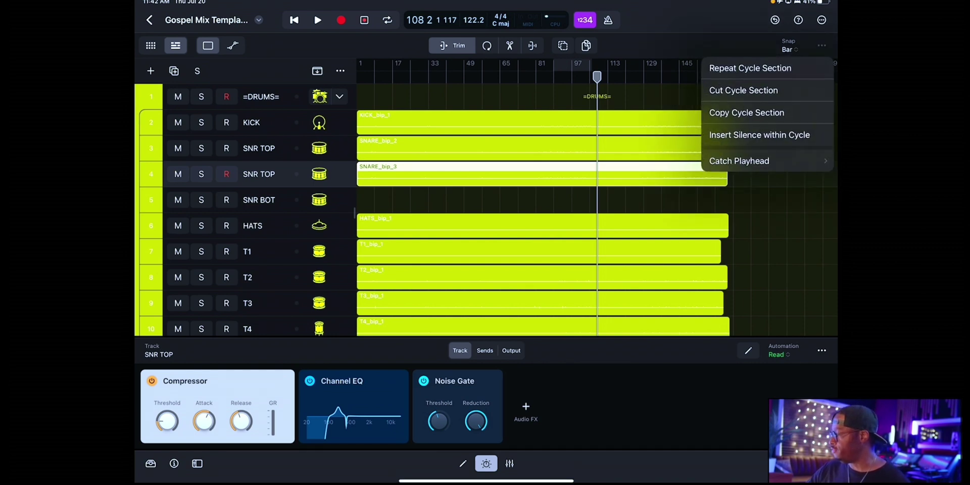
{"action": "left_click", "coordinate": [823, 46]}
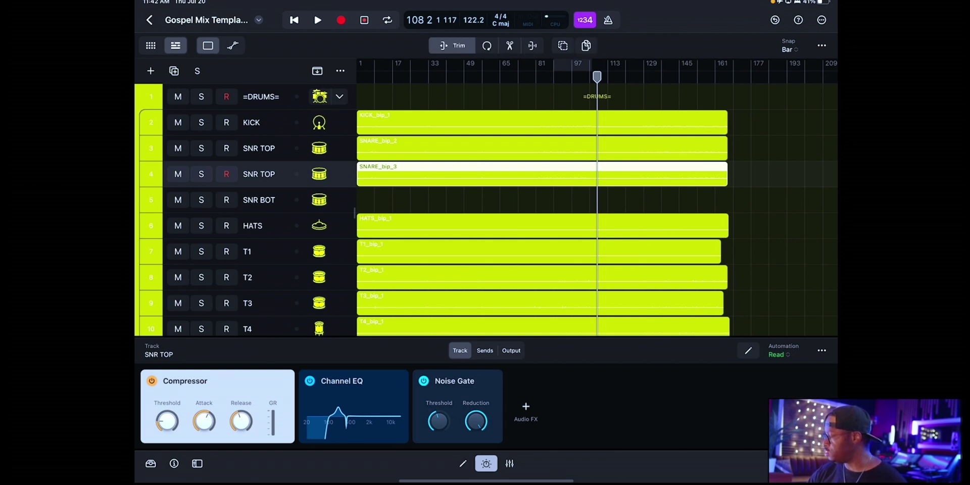
{"action": "left_click", "coordinate": [822, 46]}
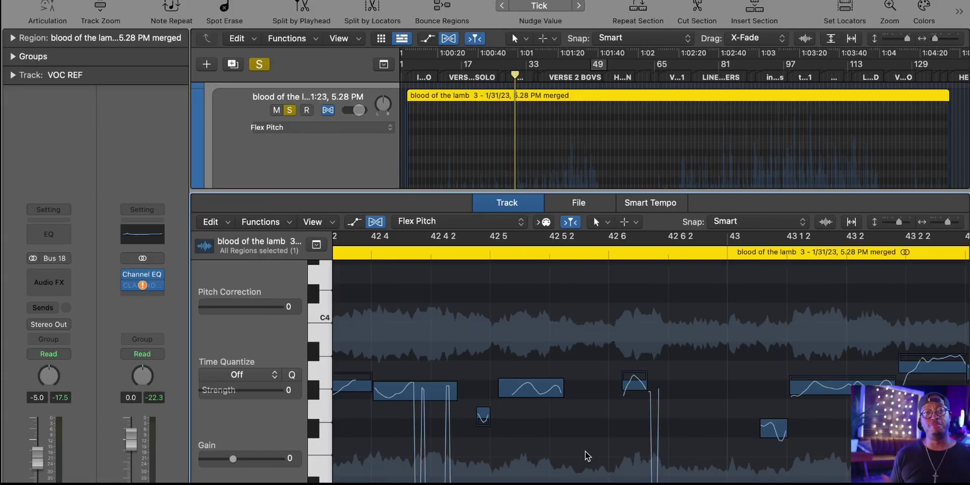
Step: Examine the Flex Pitch notes of the VOC REF vocal region from about bar 42 to bar 46
{"action": "scroll", "coordinate": [517, 395], "scroll_direction": "right", "scroll_amount": 10}
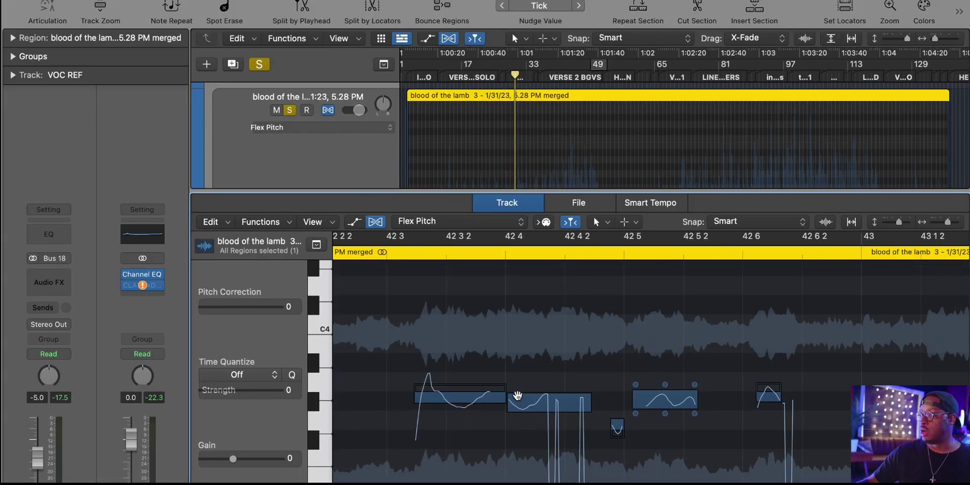
{"action": "scroll", "coordinate": [518, 395], "scroll_direction": "right", "scroll_amount": 10}
{"action": "scroll", "coordinate": [517, 395], "scroll_direction": "up", "scroll_amount": 3}
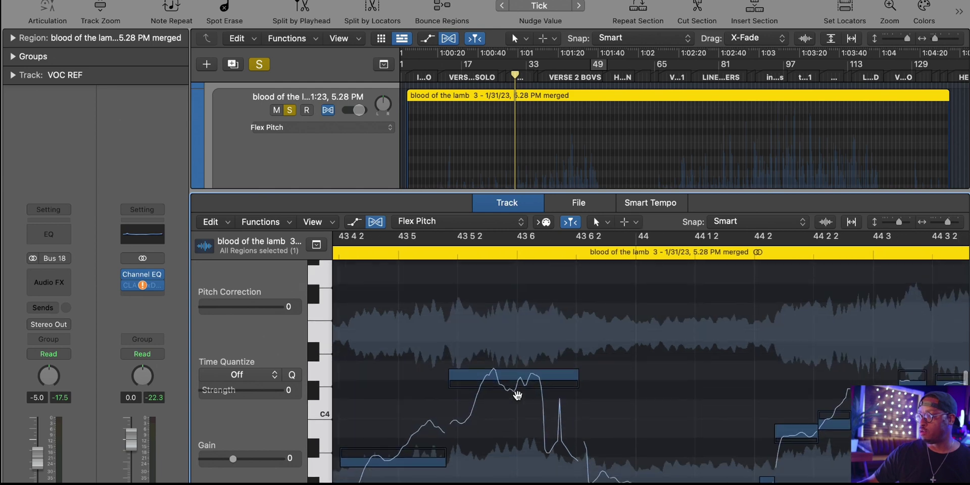
{"action": "scroll", "coordinate": [517, 396], "scroll_direction": "right", "scroll_amount": 4}
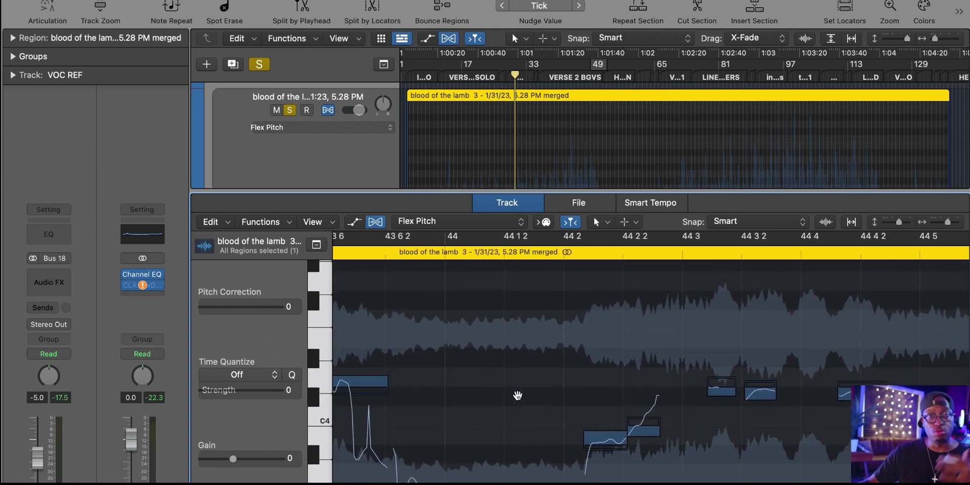
{"action": "scroll", "coordinate": [518, 396], "scroll_direction": "right", "scroll_amount": 15}
{"action": "scroll", "coordinate": [517, 395], "scroll_direction": "down", "scroll_amount": 2}
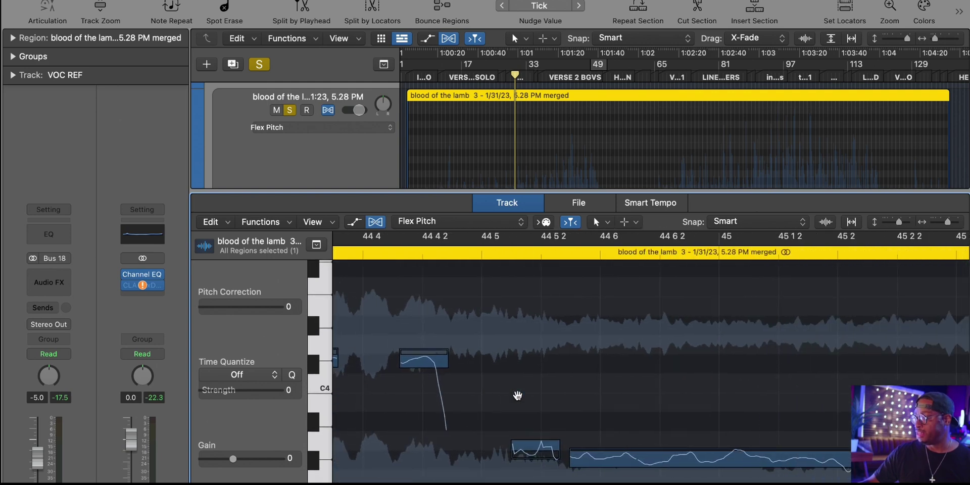
{"action": "scroll", "coordinate": [517, 395], "scroll_direction": "right", "scroll_amount": 20}
{"action": "scroll", "coordinate": [517, 396], "scroll_direction": "down", "scroll_amount": 4}
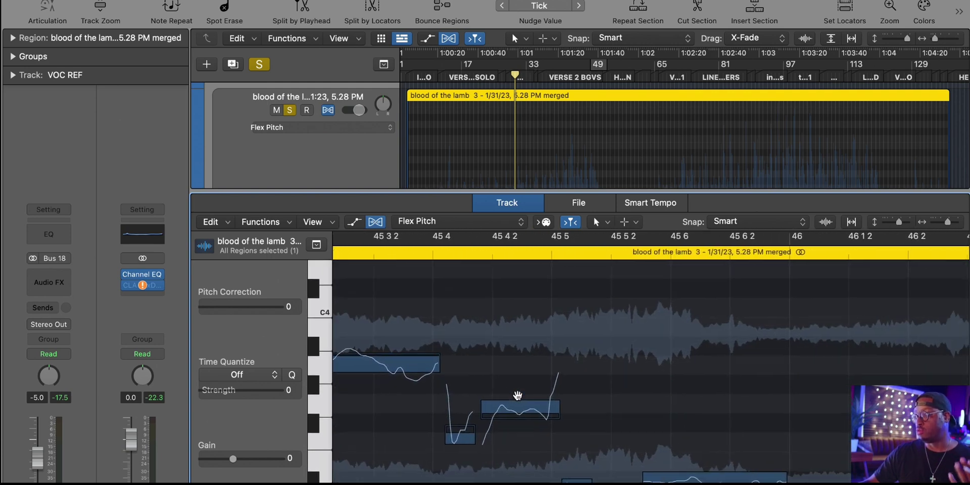
{"action": "scroll", "coordinate": [518, 395], "scroll_direction": "right", "scroll_amount": 10}
{"action": "scroll", "coordinate": [517, 395], "scroll_direction": "down", "scroll_amount": 4}
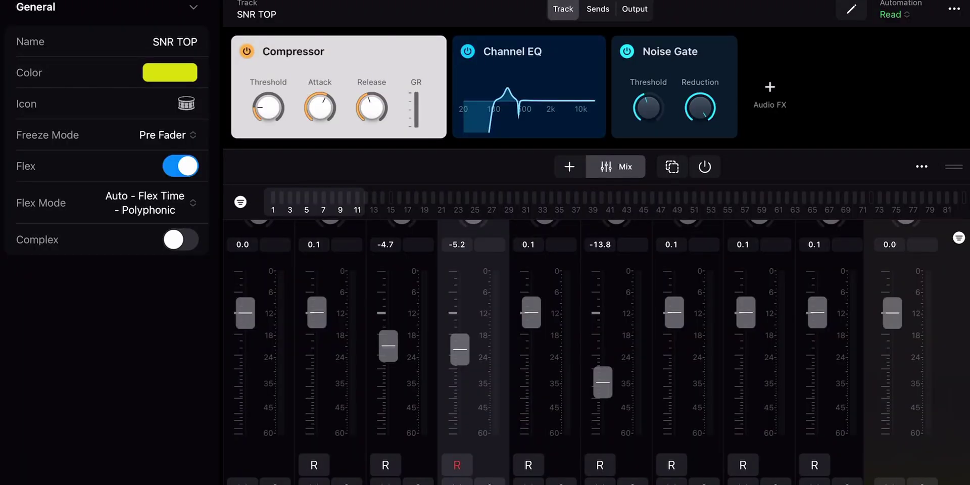
Step: Open the Flex Mode options of the SNR TOP track on the iPad
{"action": "left_click", "coordinate": [146, 203]}
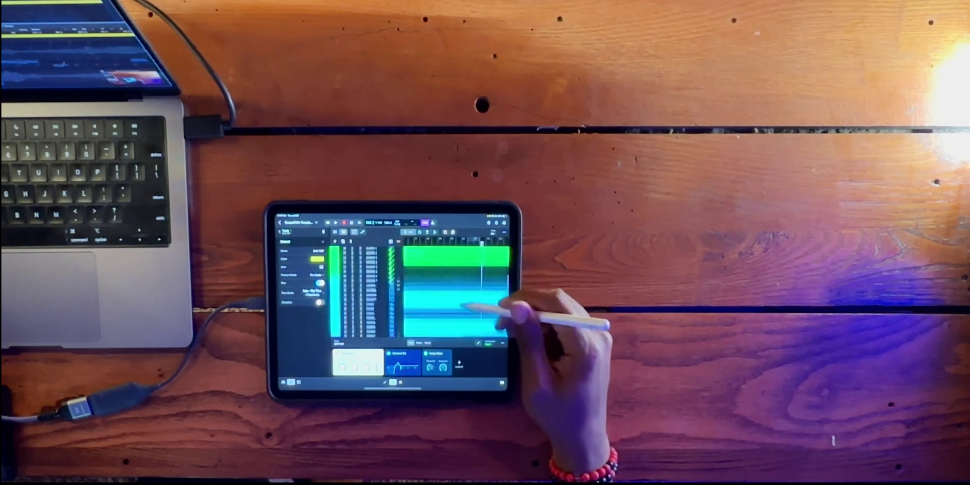
{"action": "scroll", "coordinate": [455, 293], "scroll_direction": "down", "scroll_amount": 5}
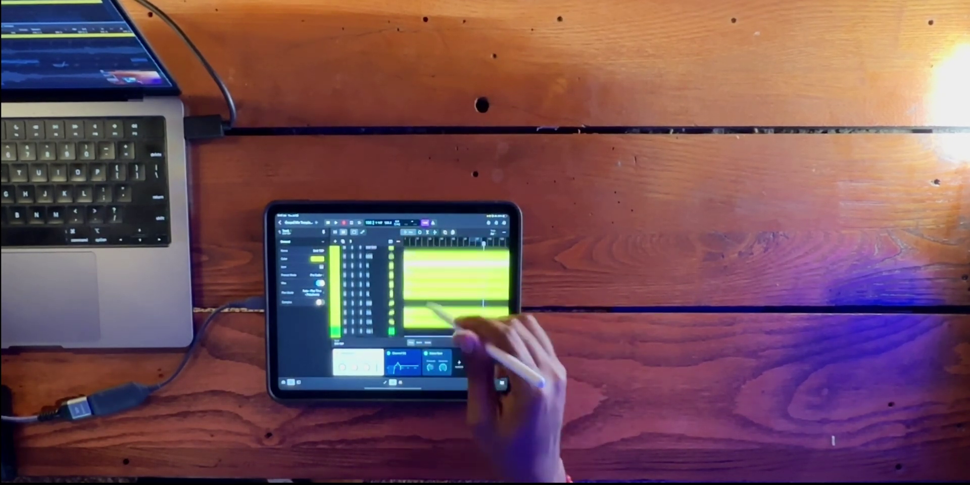
{"action": "scroll", "coordinate": [428, 308], "scroll_direction": "up", "scroll_amount": 2}
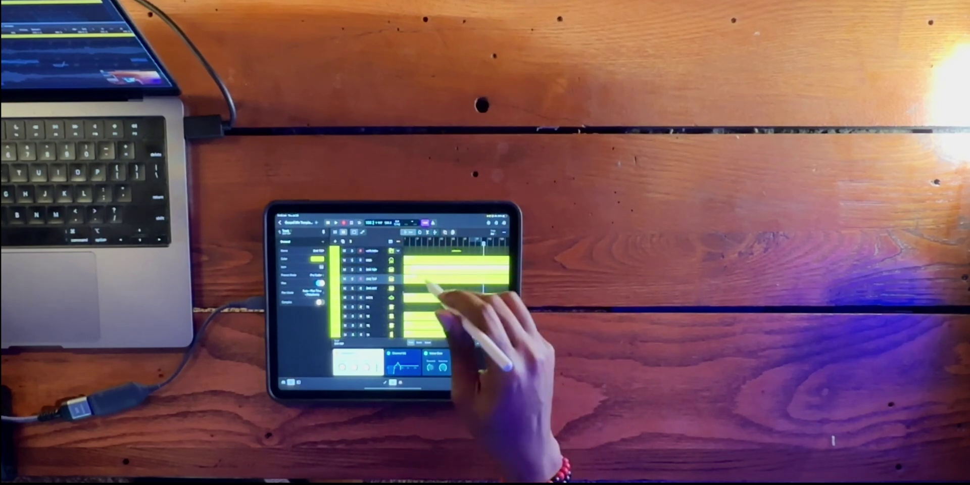
{"action": "left_click", "coordinate": [437, 298]}
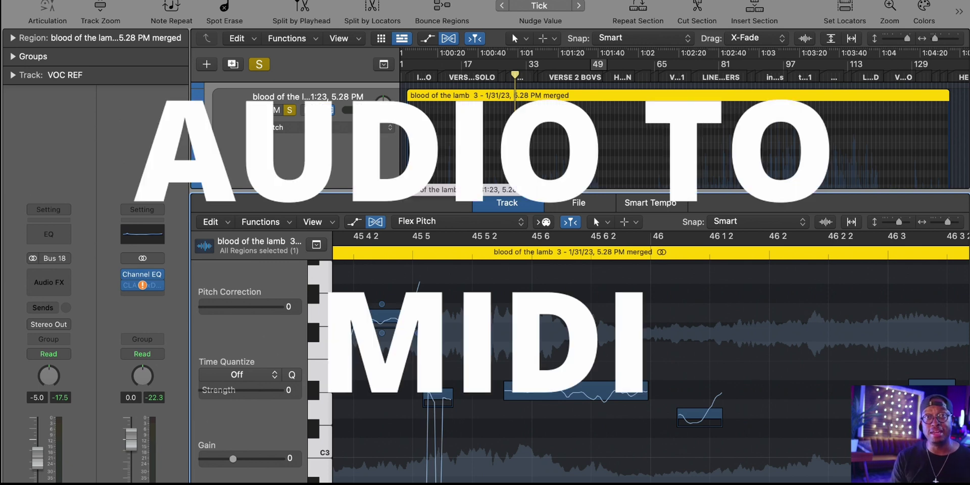
Step: Create a MIDI track from the vocal region's Flex Pitch data and review the resulting notes in the piano roll
{"action": "left_click", "coordinate": [223, 224]}
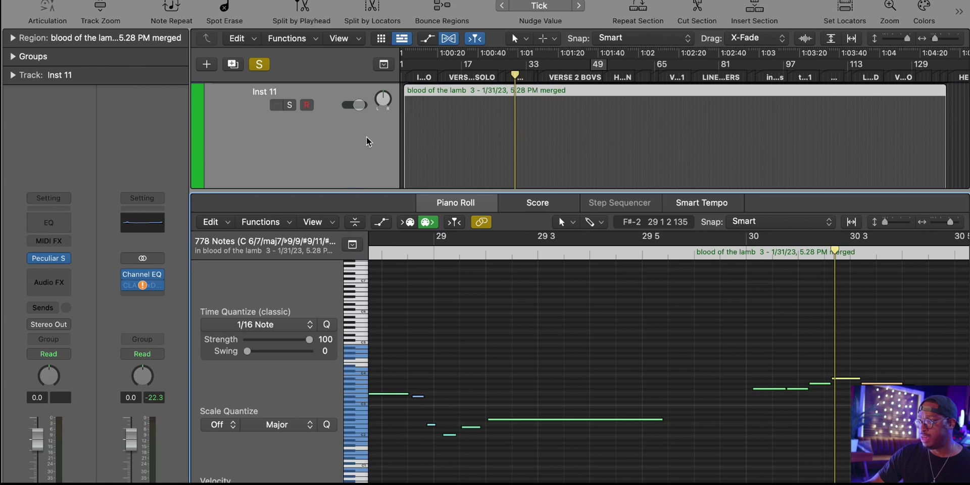
{"action": "scroll", "coordinate": [446, 411], "scroll_direction": "right", "scroll_amount": 5}
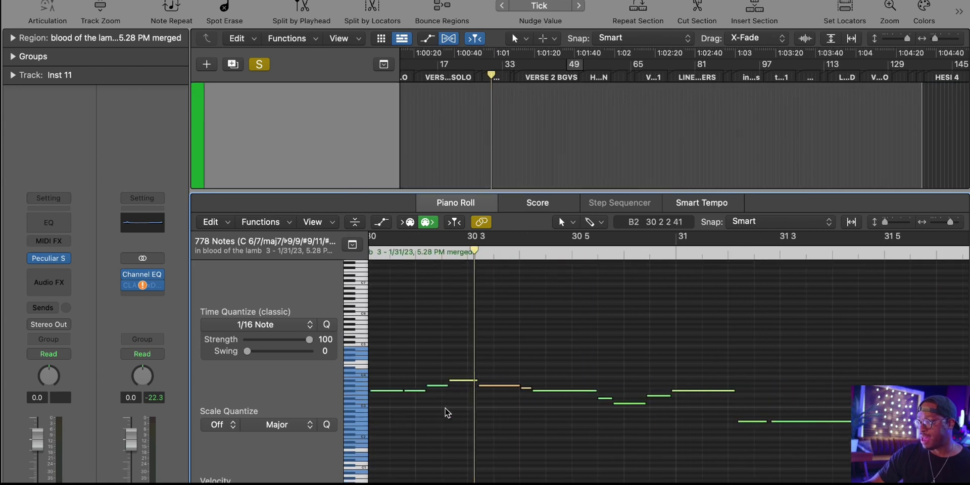
{"action": "scroll", "coordinate": [446, 412], "scroll_direction": "right", "scroll_amount": 10}
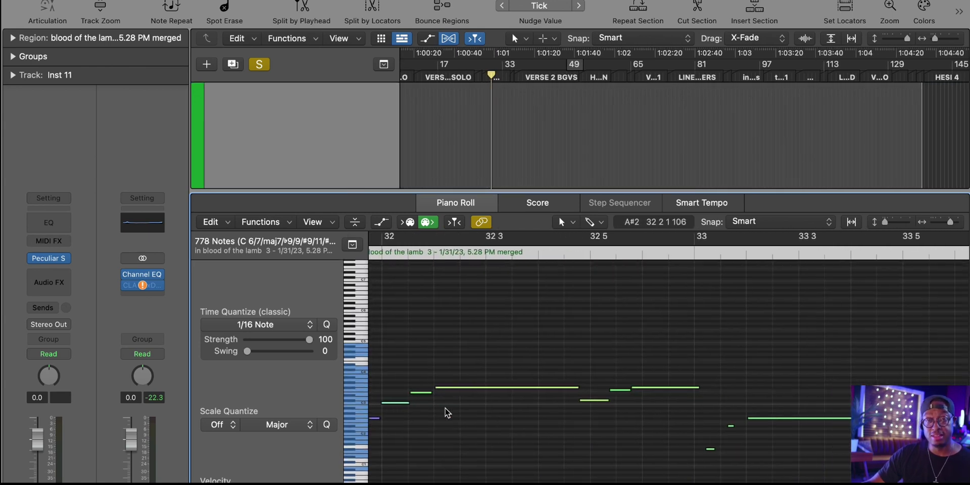
{"action": "scroll", "coordinate": [444, 410], "scroll_direction": "right", "scroll_amount": 3}
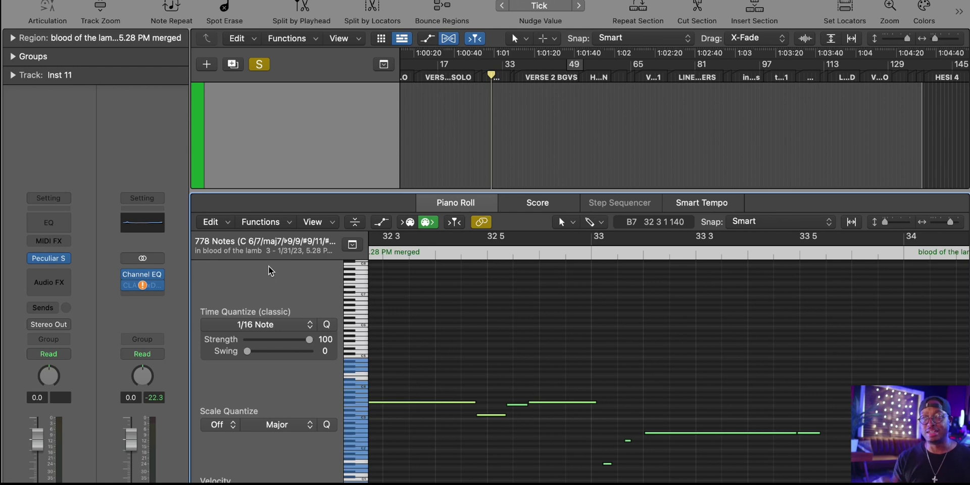
{"action": "scroll", "coordinate": [709, 425], "scroll_direction": "down", "scroll_amount": 5}
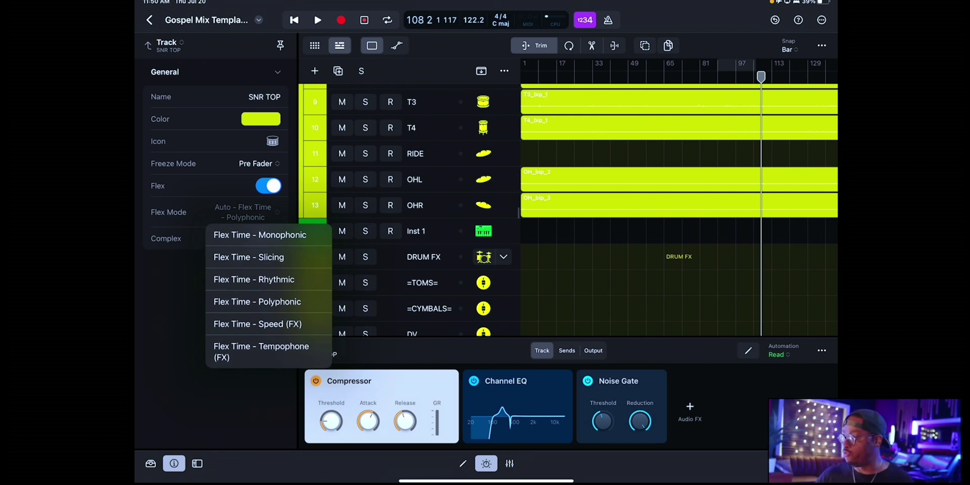
Step: Choose Flex Time - Speed (FX) as the Flex Mode of the SNR TOP track on the iPad
{"action": "left_click", "coordinate": [268, 324]}
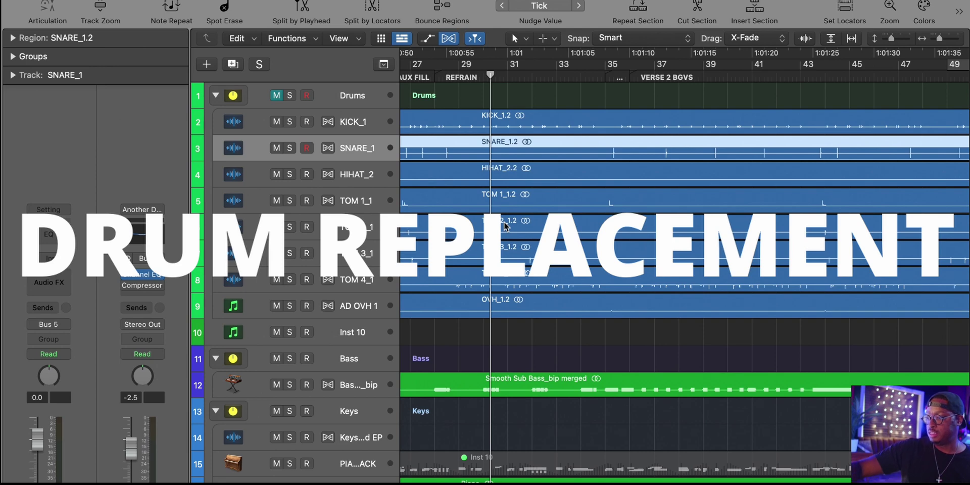
Step: Open Drum Replacement/Doubling for the SNARE_1 track and move its dialog slightly
{"action": "key", "text": "ctrl+d"}
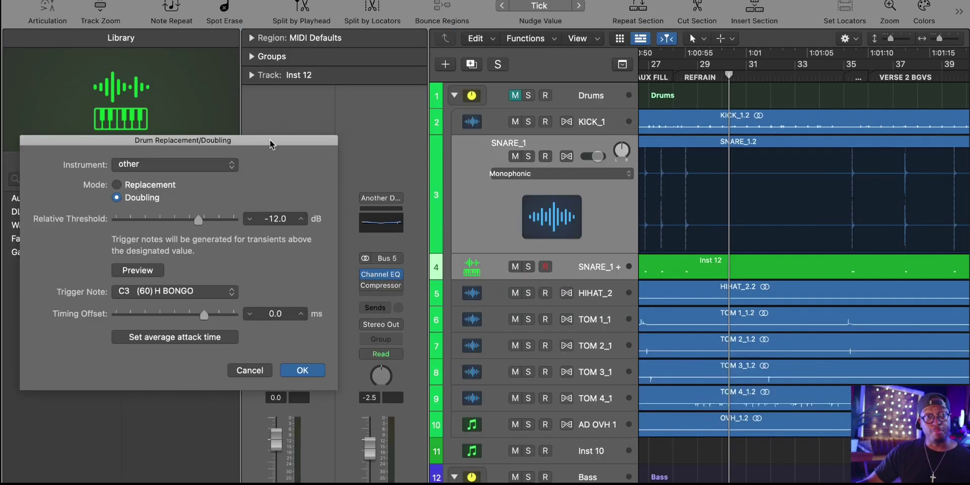
{"action": "left_click_drag", "start_coordinate": [271, 144], "coordinate": [315, 140]}
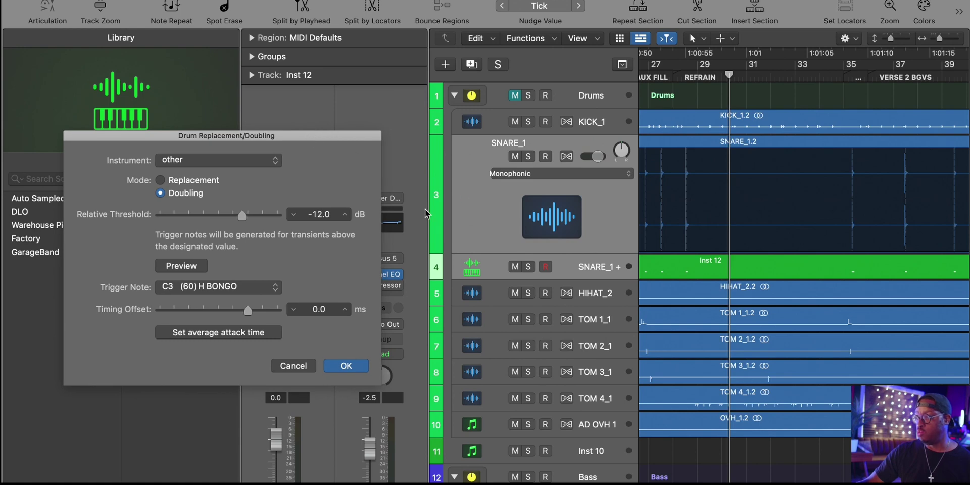
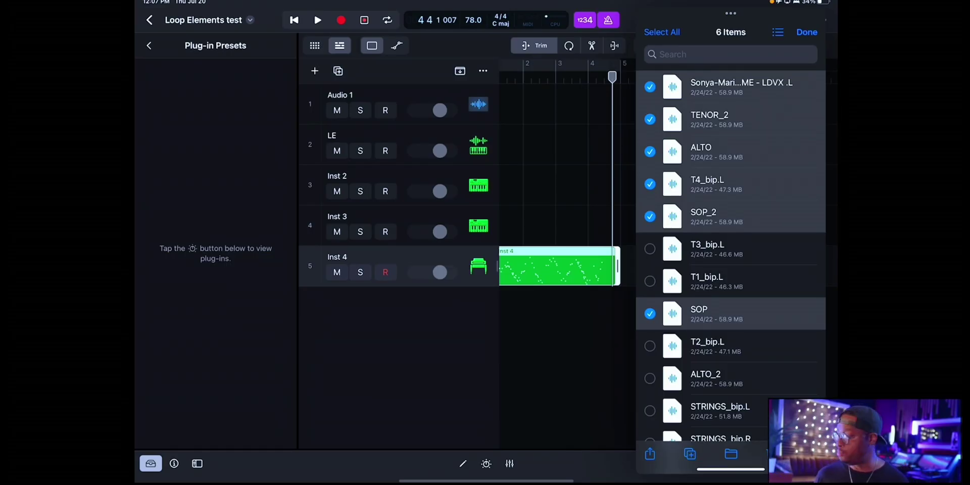
{"action": "scroll", "coordinate": [731, 253], "scroll_direction": "down", "scroll_amount": 15}
{"action": "scroll", "coordinate": [730, 252], "scroll_direction": "up", "scroll_amount": 15}
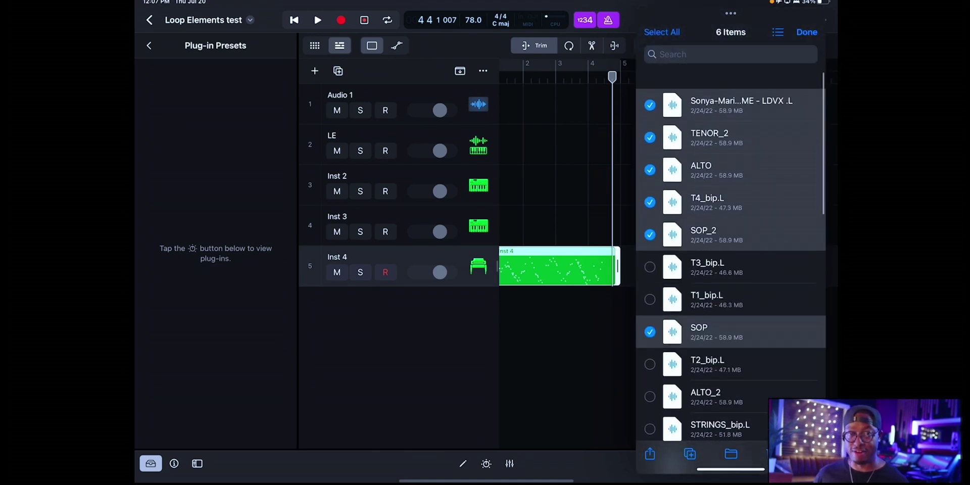
Step: Browse the remaining audio files in the import selection and look over the mixer's channel strips on the iPad
{"action": "scroll", "coordinate": [730, 252], "scroll_direction": "down", "scroll_amount": 15}
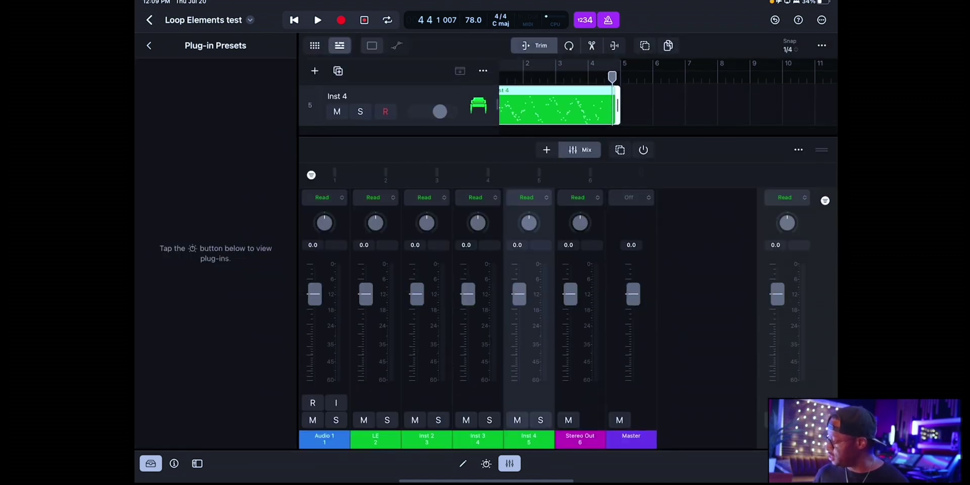
{"action": "left_click_drag", "start_coordinate": [519, 294], "coordinate": [468, 293]}
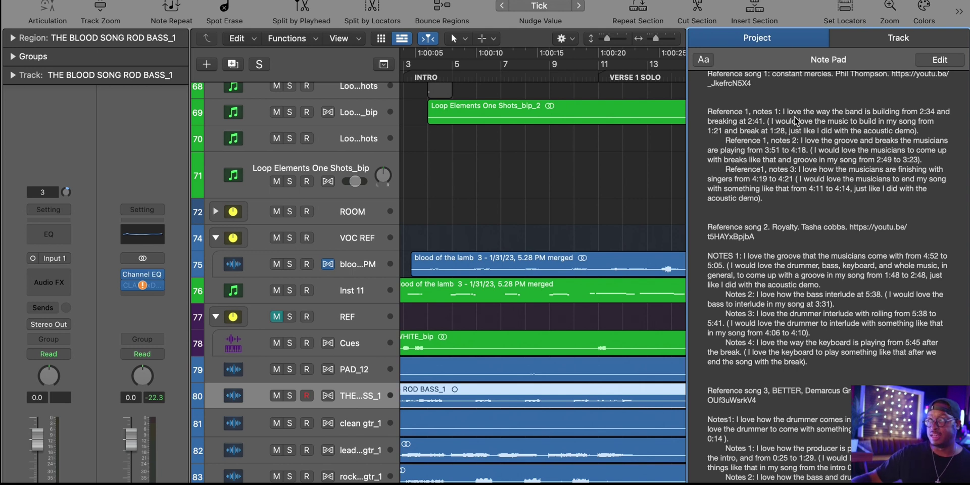
Step: Switch the Mac project's Note Pad to the track notes and view them for the REF and VOC REF tracks
{"action": "left_click", "coordinate": [903, 38]}
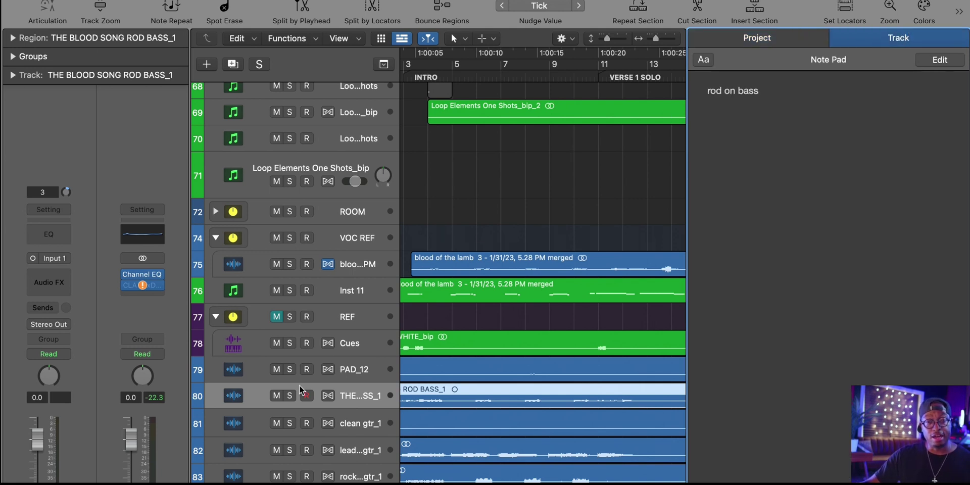
{"action": "left_click", "coordinate": [355, 319]}
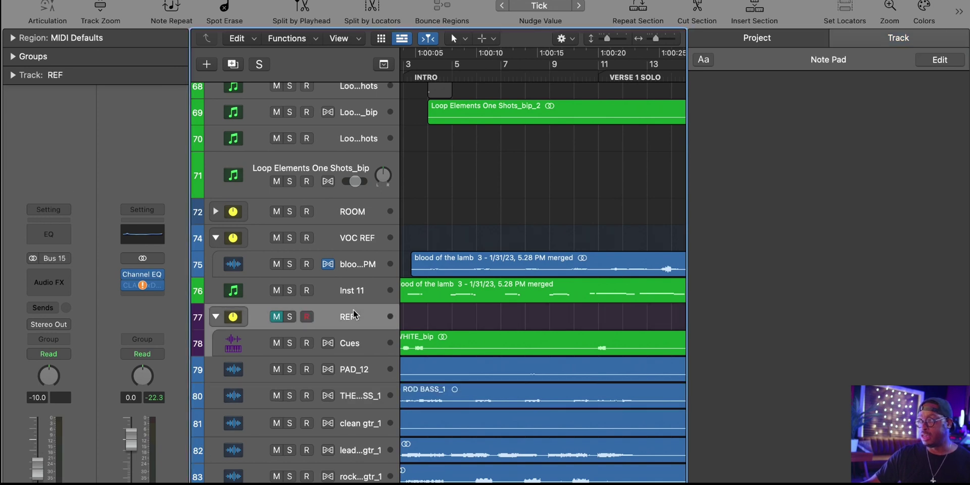
{"action": "left_click", "coordinate": [350, 296]}
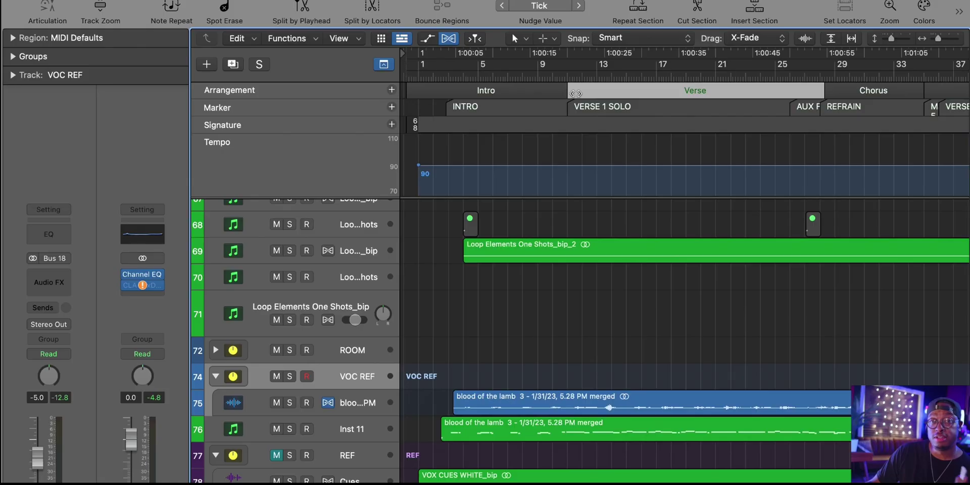
Step: Delete the contents of the Verse arrangement section, and undo the deletion
{"action": "scroll", "coordinate": [574, 95], "scroll_direction": "right", "scroll_amount": 5}
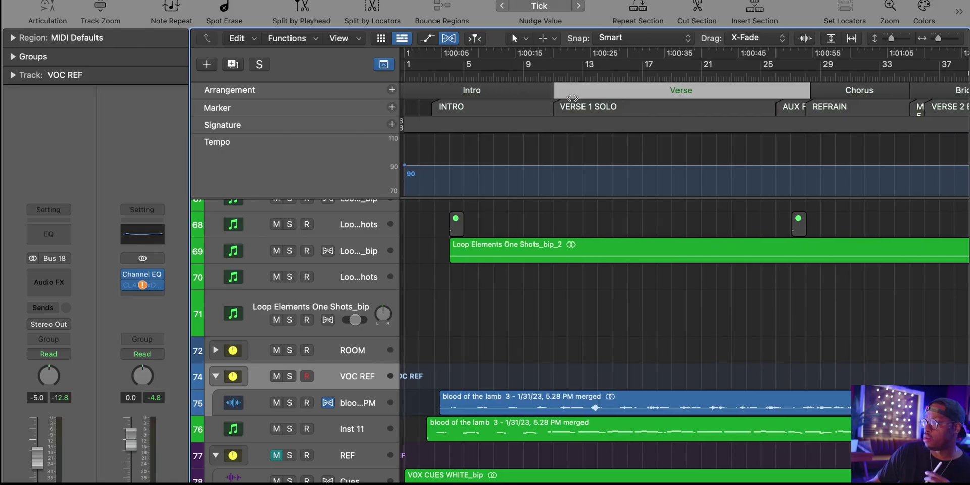
{"action": "scroll", "coordinate": [573, 98], "scroll_direction": "left", "scroll_amount": 4}
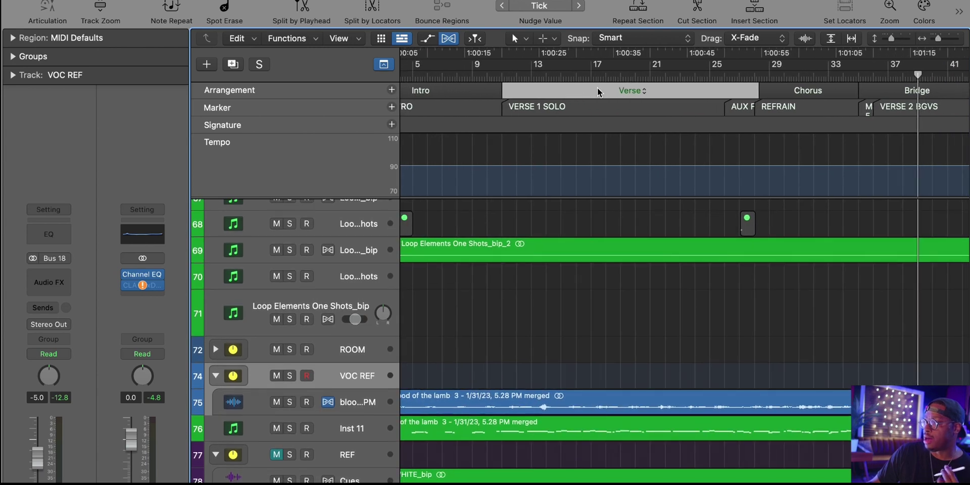
{"action": "scroll", "coordinate": [598, 91], "scroll_direction": "left", "scroll_amount": 1}
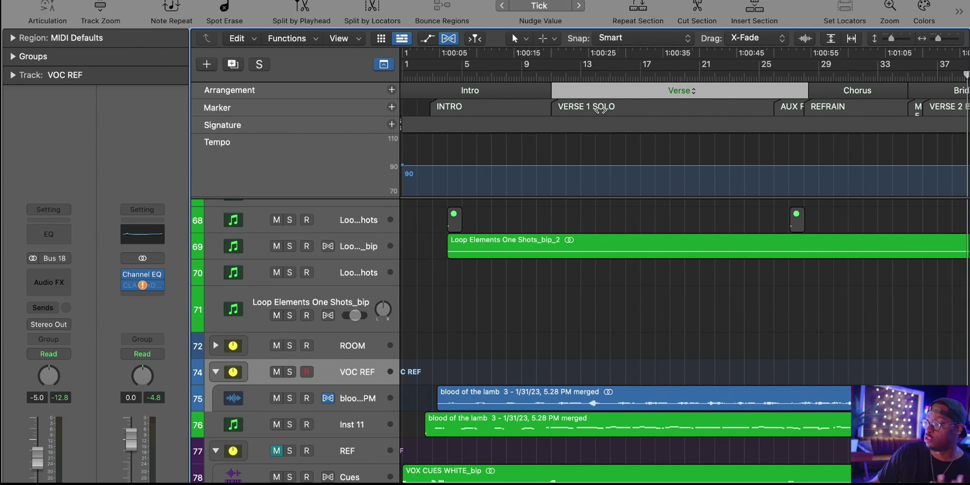
{"action": "key", "text": "Delete"}
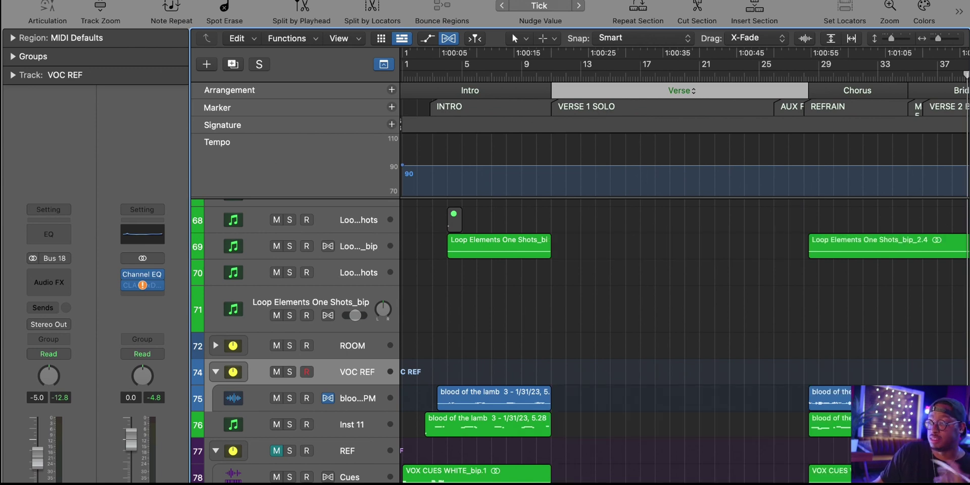
{"action": "key", "text": "super+z"}
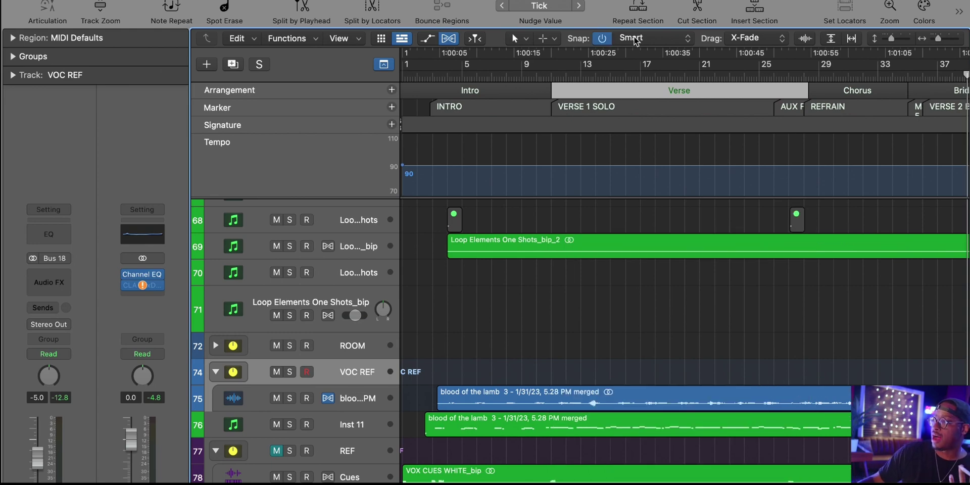
Step: Move the Verse arrangement section to the boundary between the Chorus and the Bridge
{"action": "left_click_drag", "start_coordinate": [571, 88], "coordinate": [915, 89]}
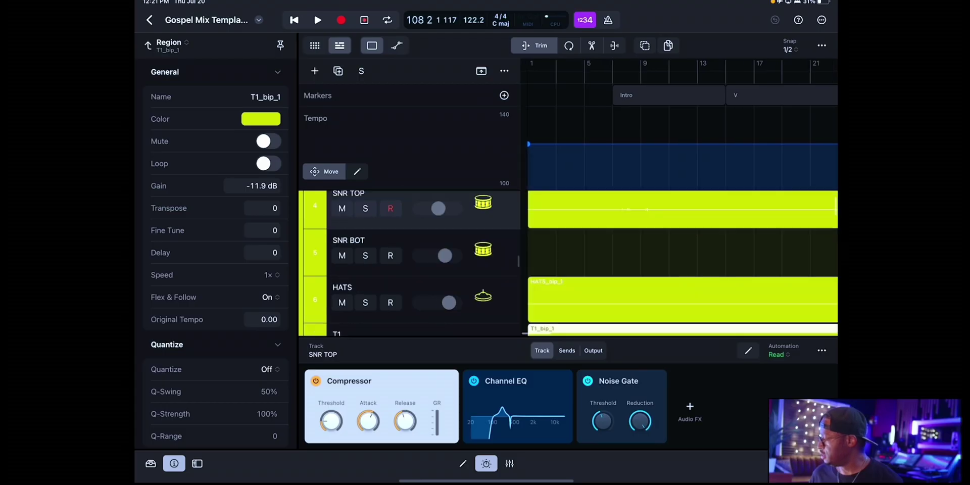
Step: Hide the global marker and tempo tracks in the iPad project and show the mixer
{"action": "scroll", "coordinate": [409, 263], "scroll_direction": "down", "scroll_amount": 10}
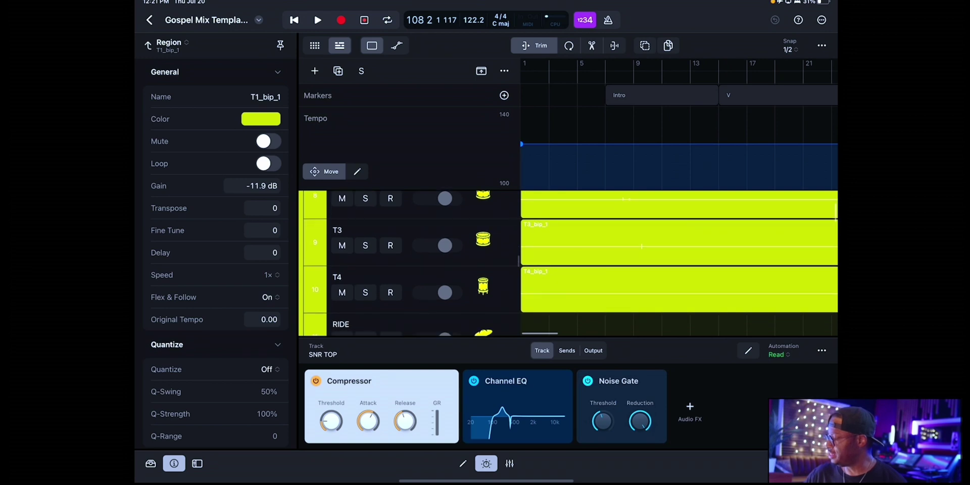
{"action": "left_click", "coordinate": [481, 71]}
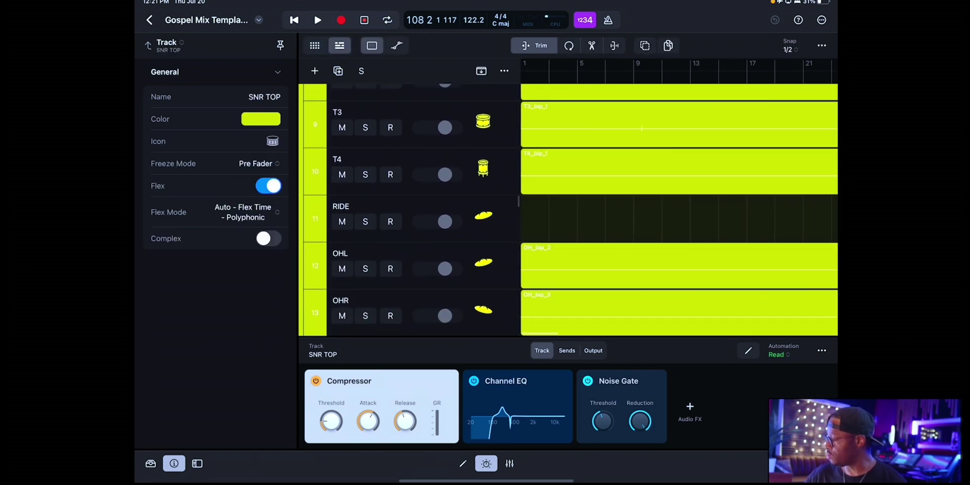
{"action": "key", "text": "x"}
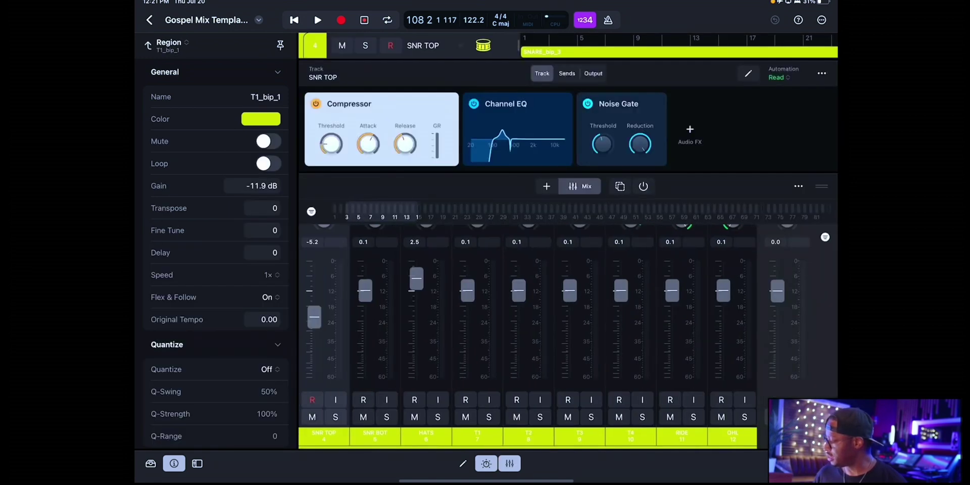